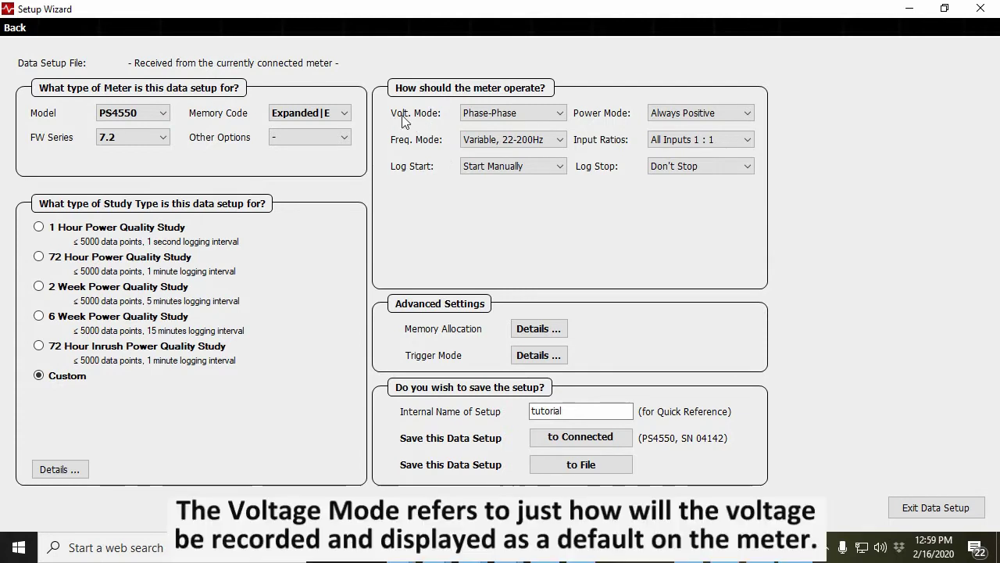
# Switch the voltage mode to Phase-Neutral and return it to Phase-Phase
pyautogui.click(561, 114)
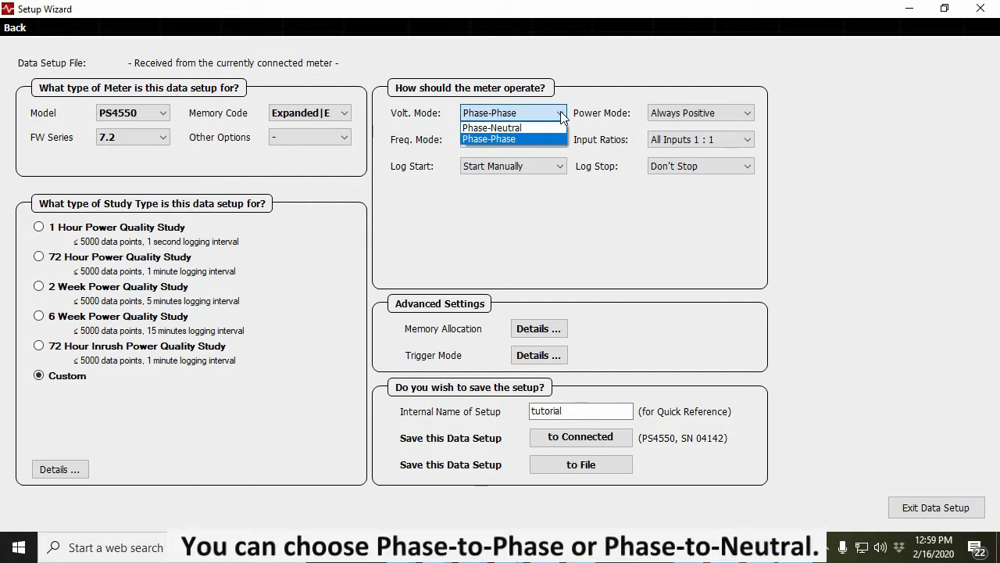
pyautogui.click(509, 129)
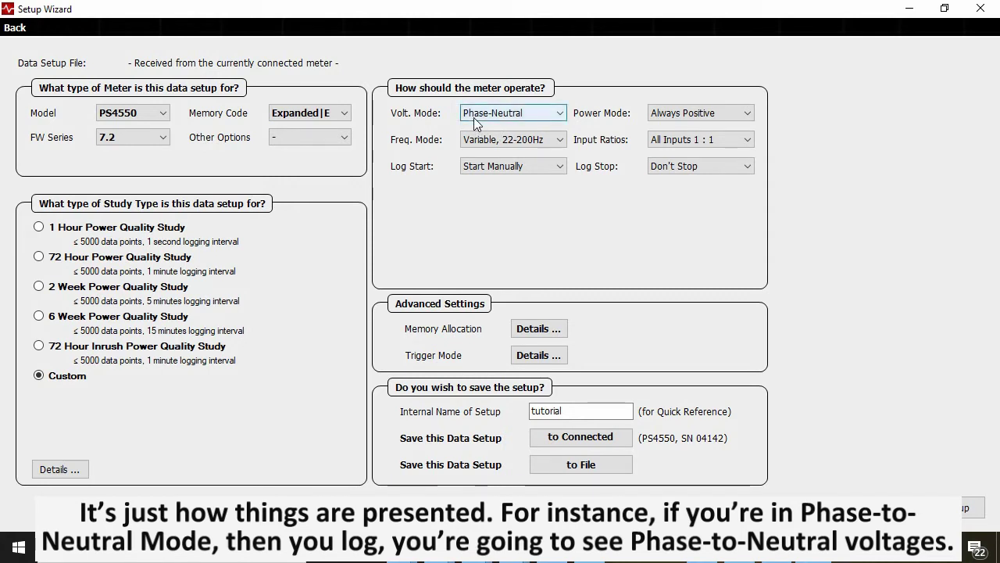
pyautogui.click(559, 113)
pyautogui.click(509, 136)
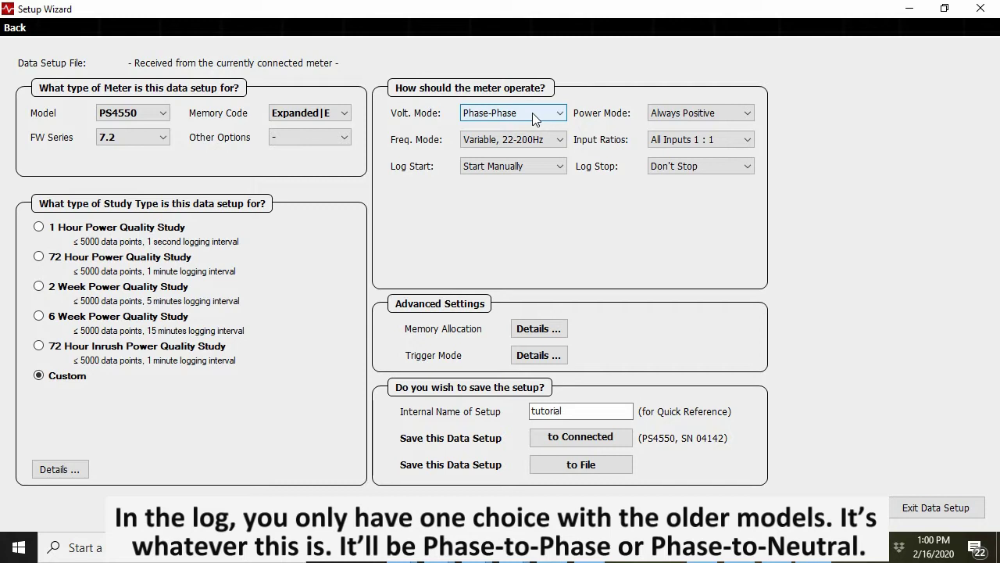
pyautogui.press('Tab')
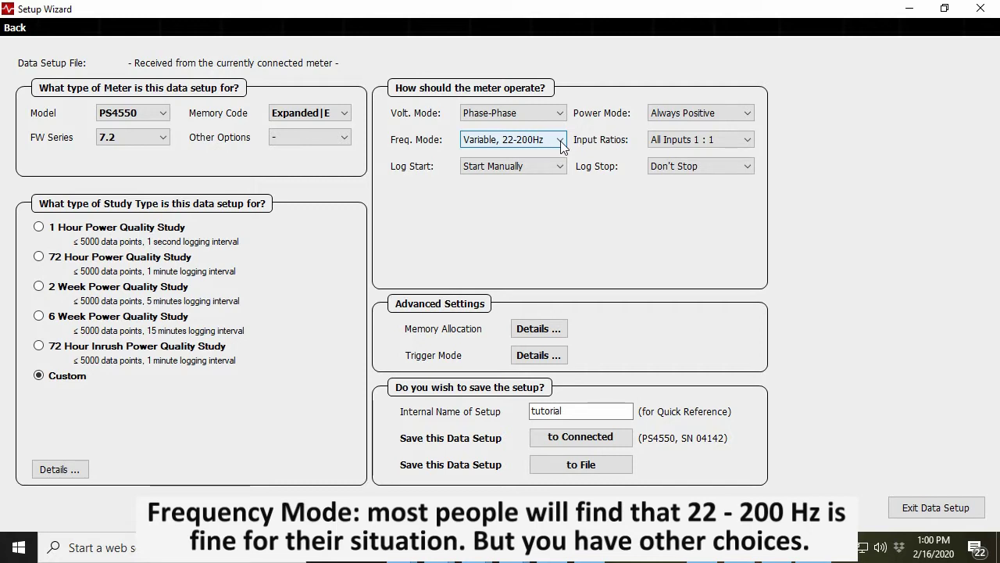
# Set the frequency mode to Variable, 22-200Hz and the power mode to Always Positive
pyautogui.click(561, 142)
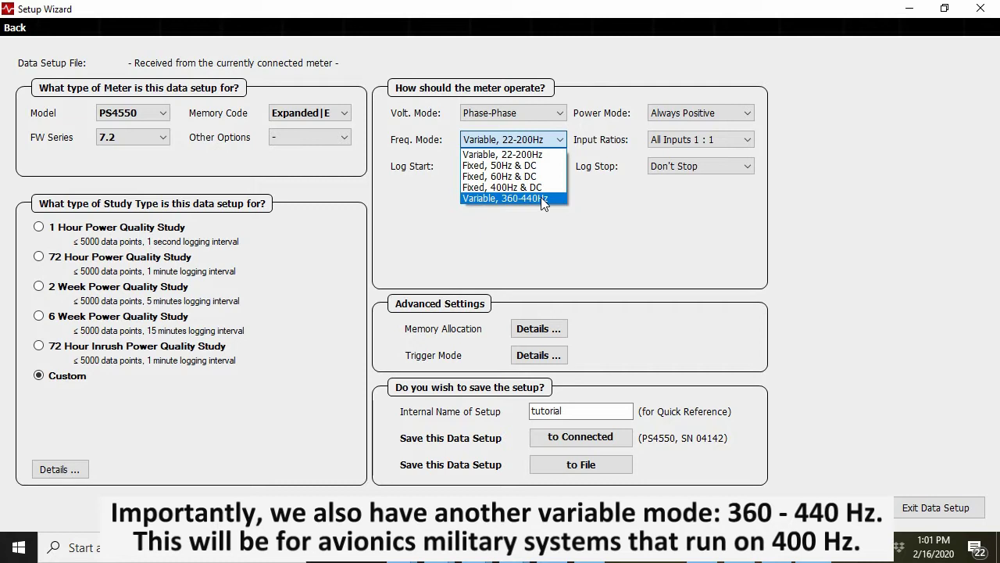
pyautogui.click(523, 153)
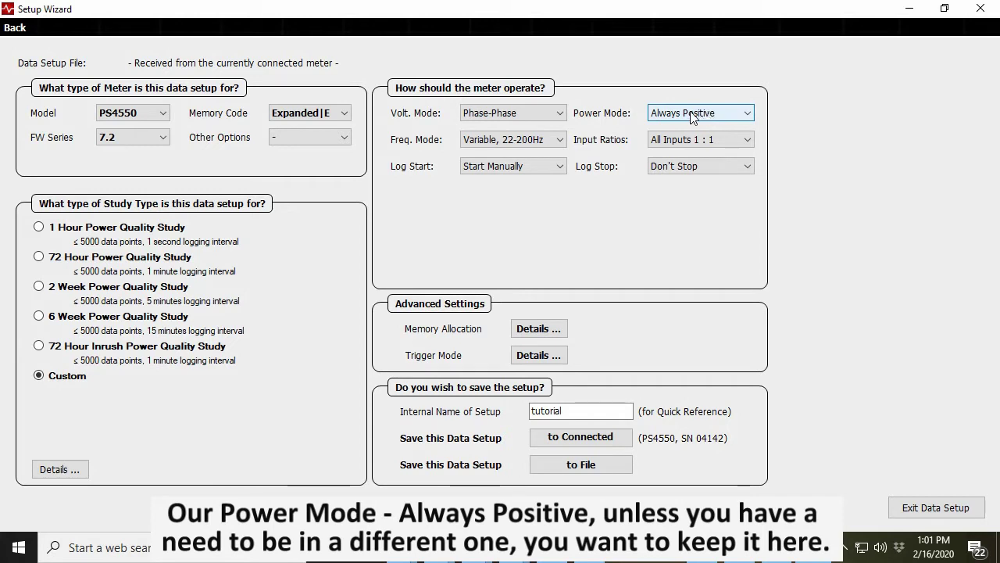
pyautogui.click(747, 117)
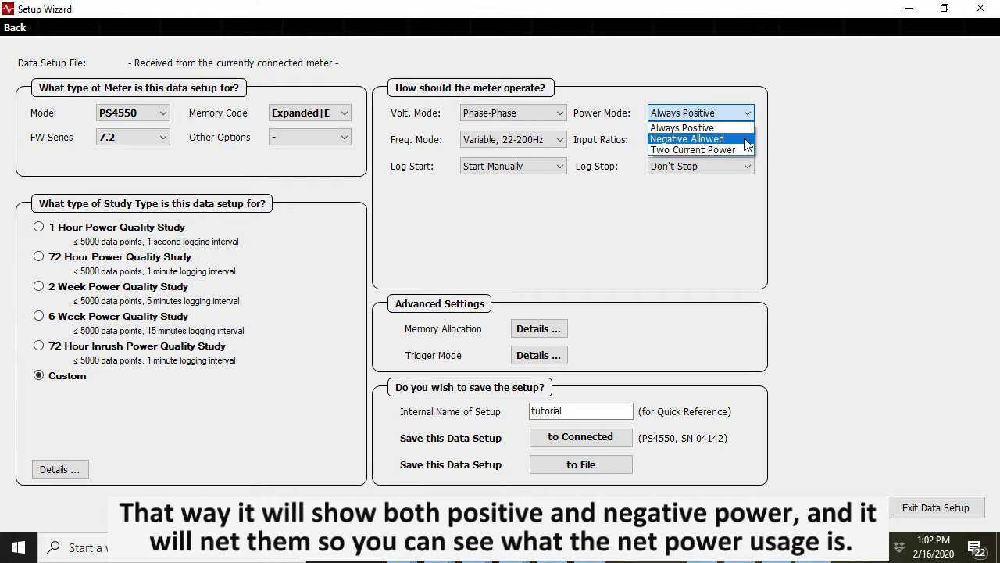
pyautogui.click(707, 128)
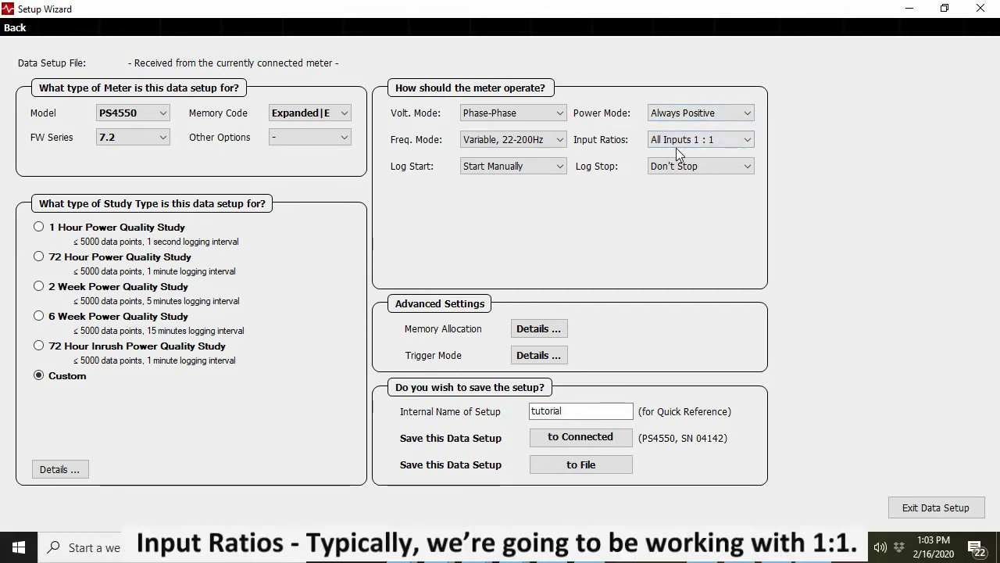
# Customize the input ratios by entering 100 as I1's source value and applying 100:1 to all current inputs
pyautogui.click(749, 141)
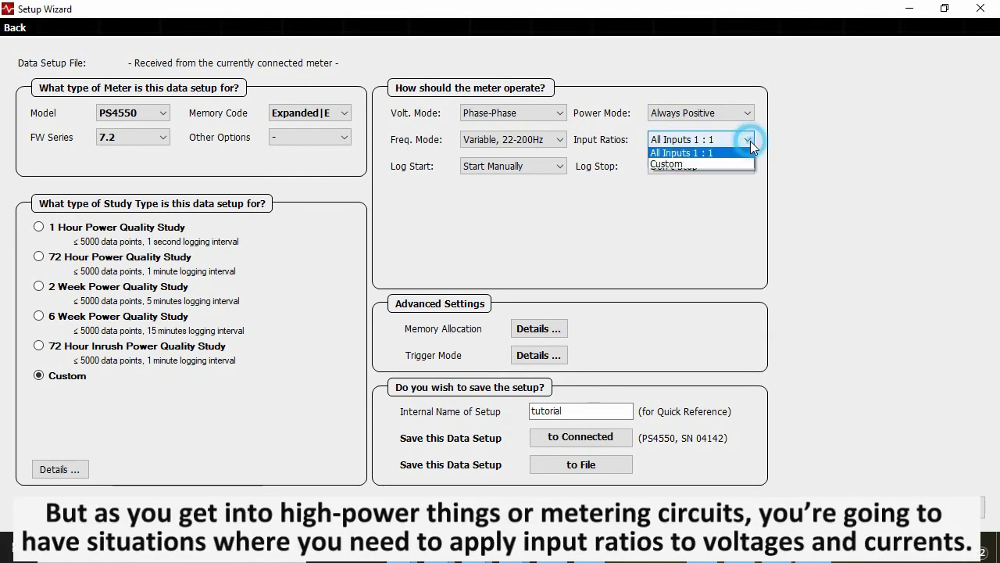
pyautogui.click(673, 165)
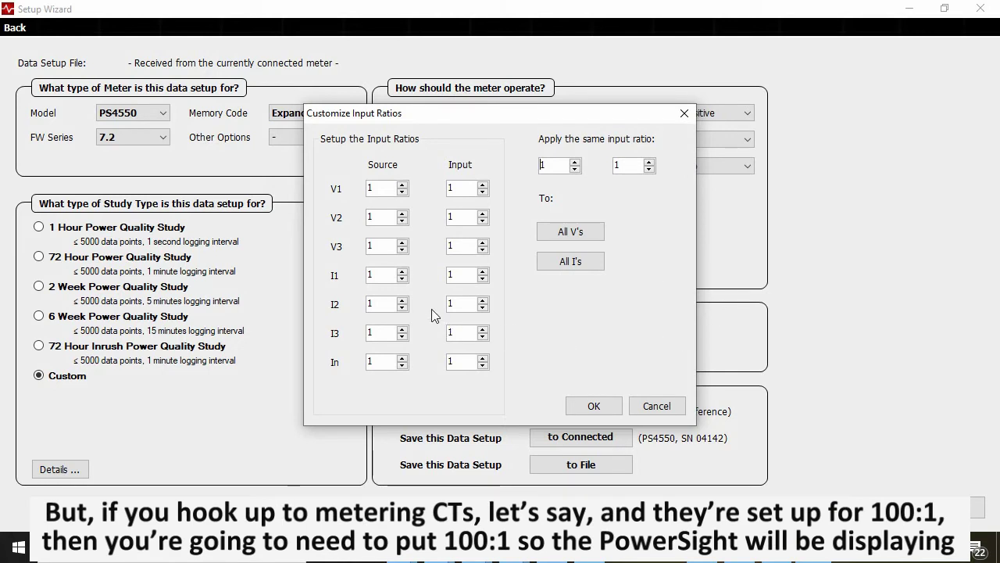
pyautogui.click(376, 275)
pyautogui.write('00')
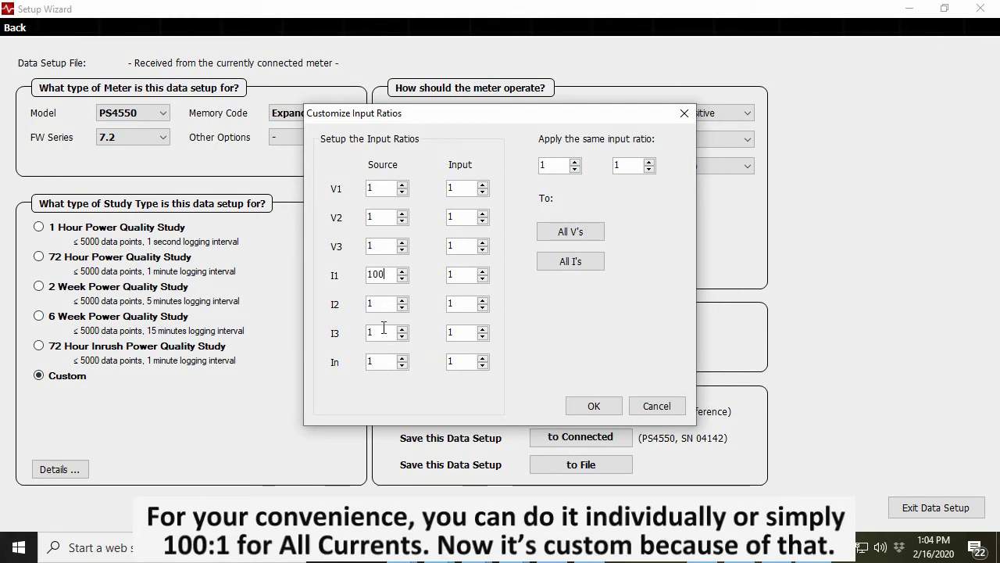
pyautogui.click(556, 166)
pyautogui.press('BackSpace')
pyautogui.write('100')
pyautogui.click(570, 263)
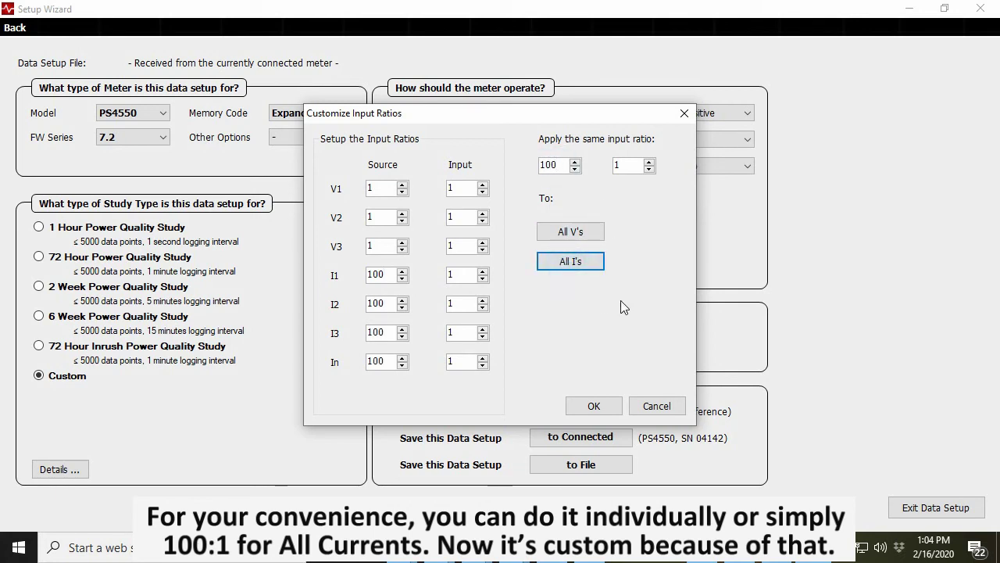
pyautogui.click(594, 405)
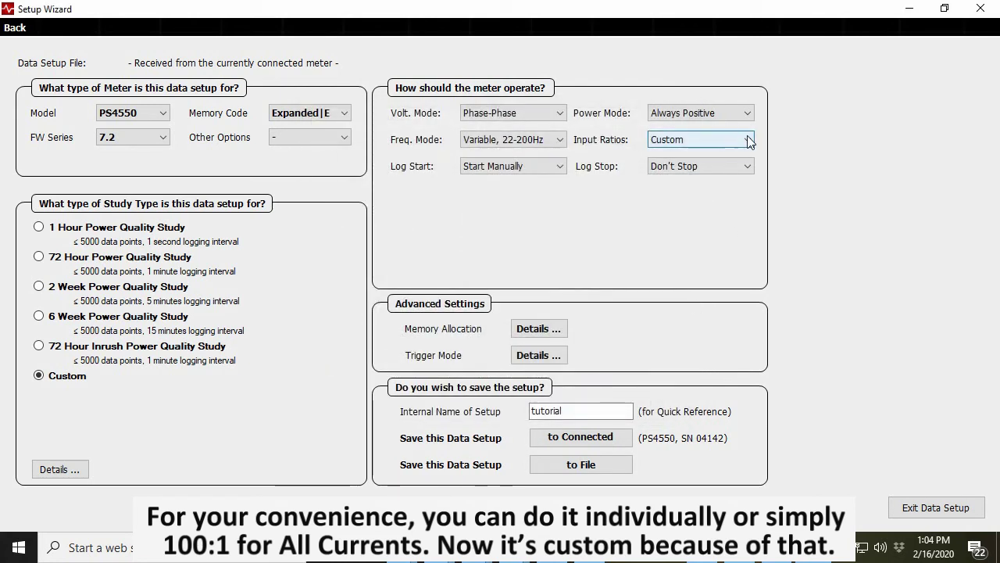
# Reopen the custom input ratios and apply a 100:1 ratio to all voltage inputs
pyautogui.click(748, 140)
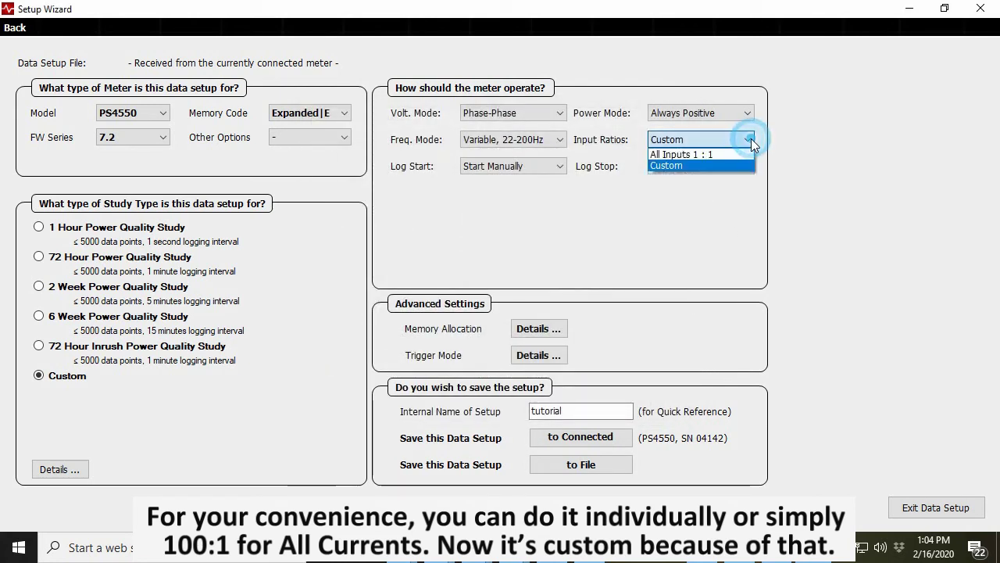
pyautogui.click(678, 165)
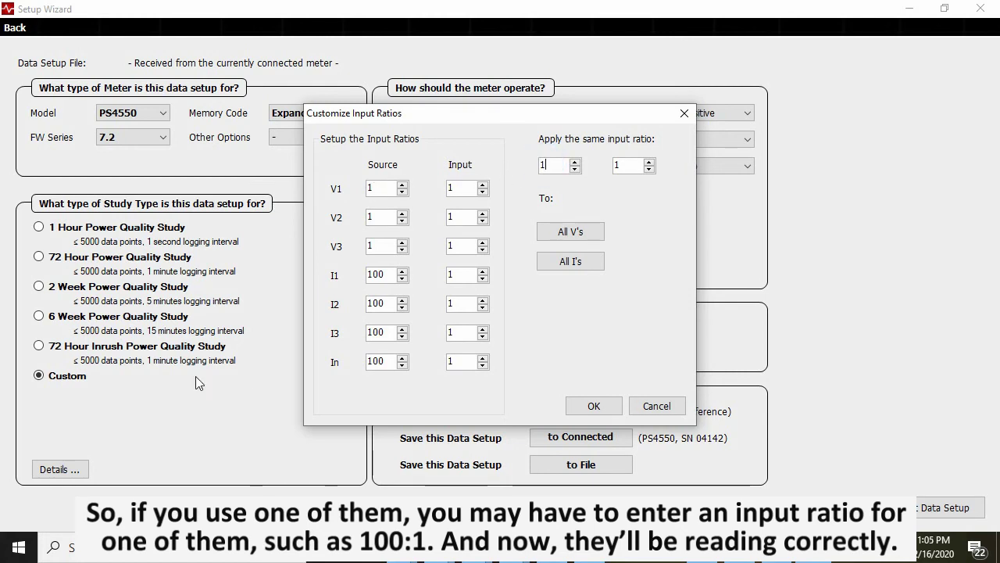
pyautogui.write('00')
pyautogui.click(570, 233)
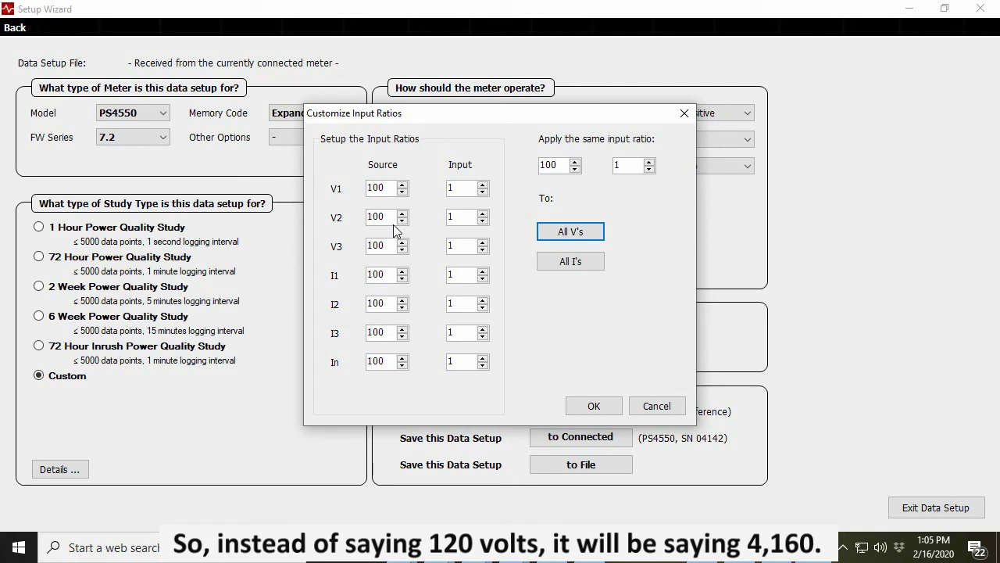
pyautogui.click(594, 407)
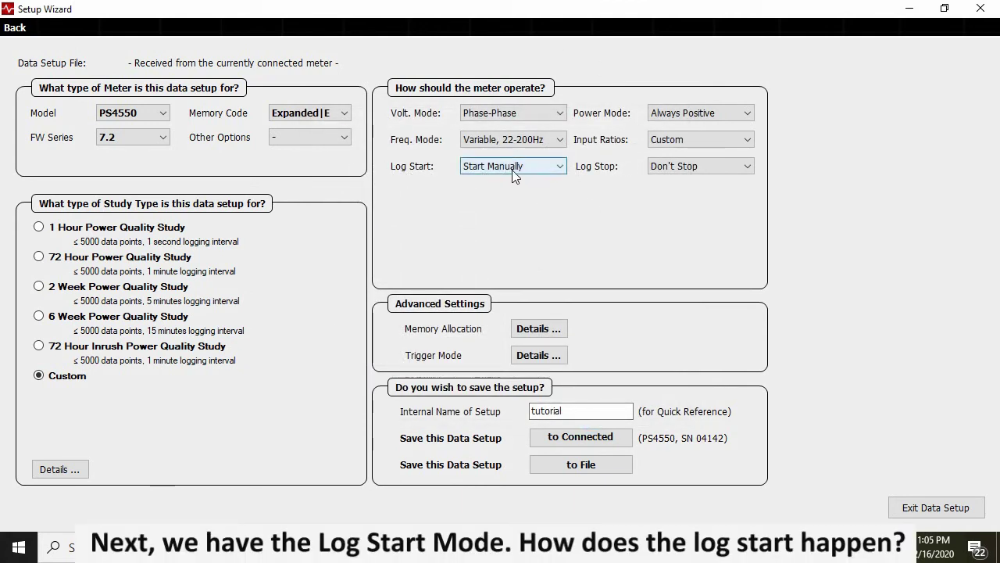
# Schedule the log start for 02/16/20 13:05:31 and return it to Start Manually
pyautogui.click(560, 168)
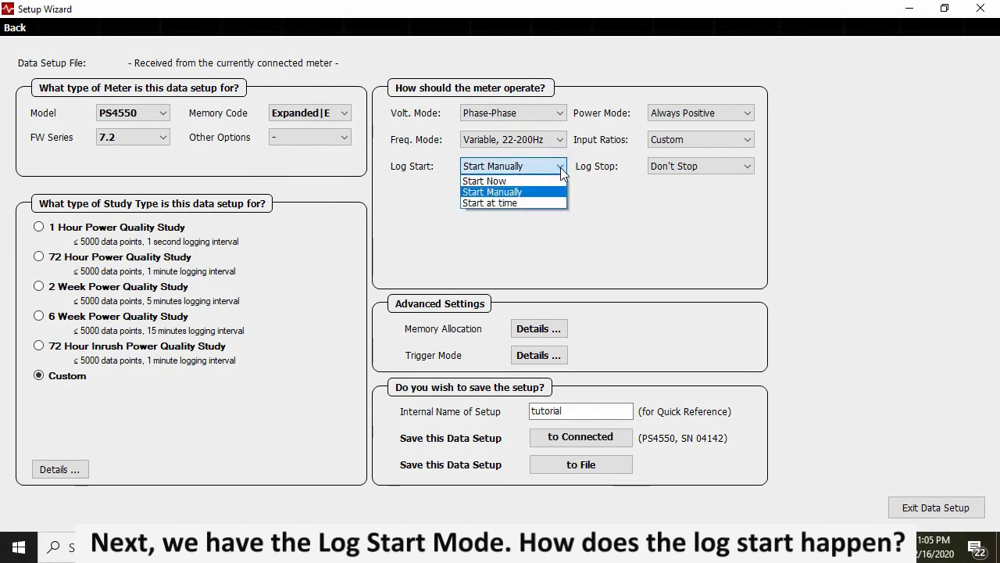
pyautogui.click(532, 202)
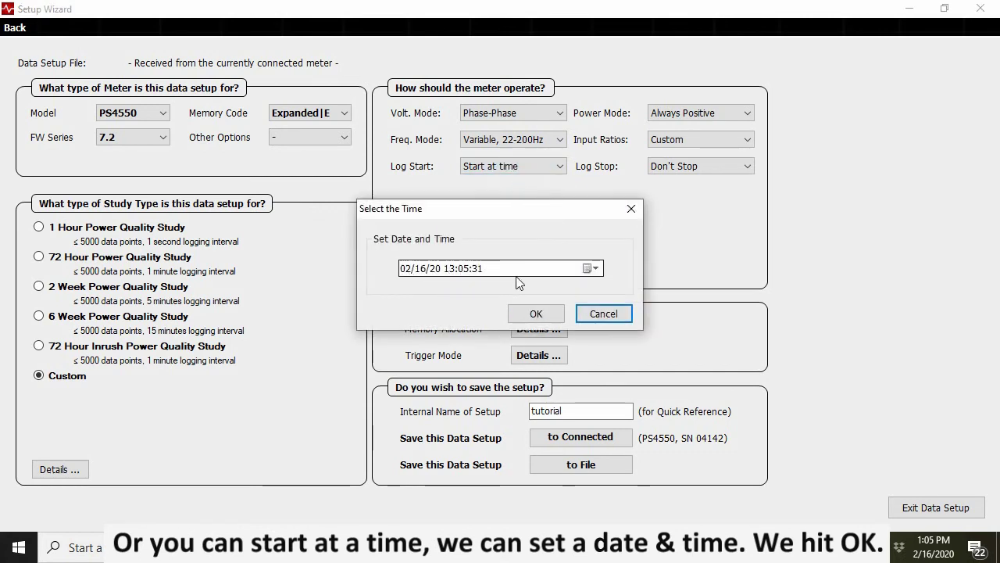
pyautogui.click(547, 314)
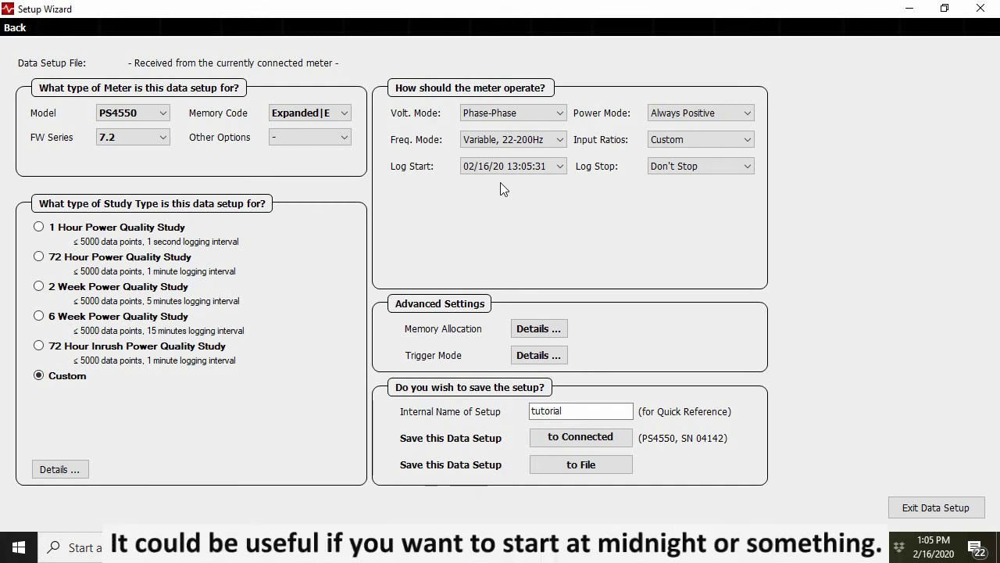
pyautogui.click(560, 165)
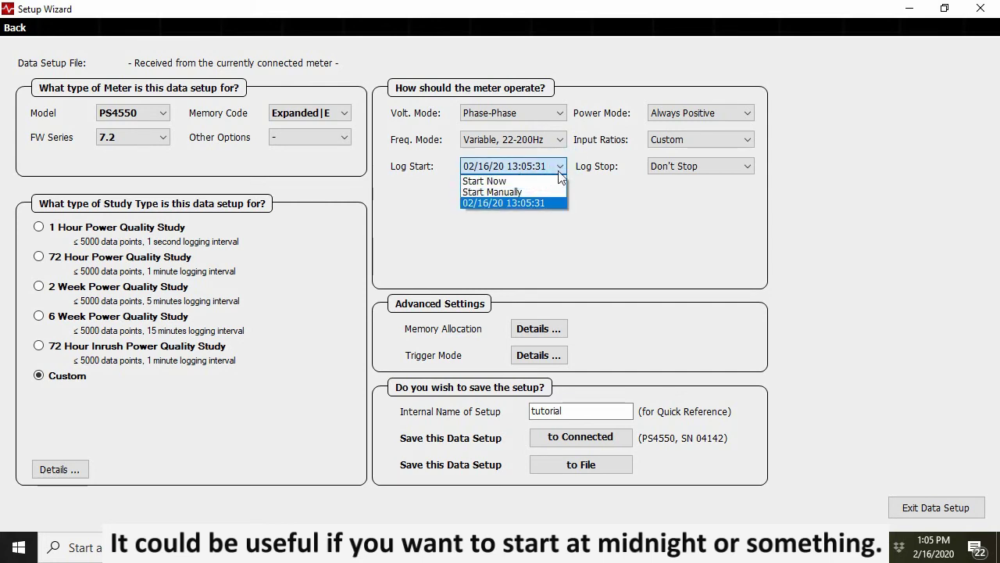
pyautogui.click(514, 192)
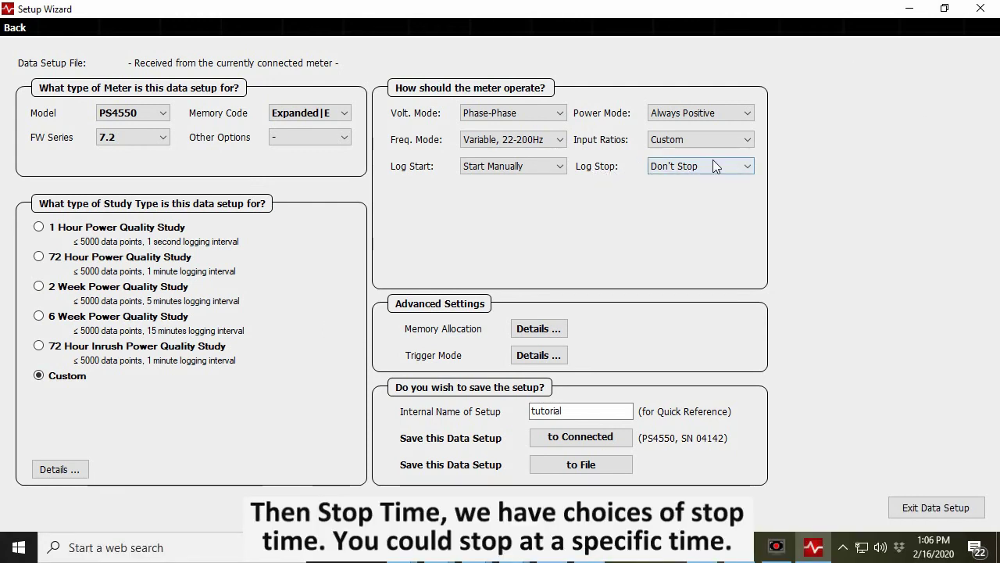
# Schedule the log to stop at a specific time, accepting 02/16/20 13:06:10
pyautogui.click(746, 167)
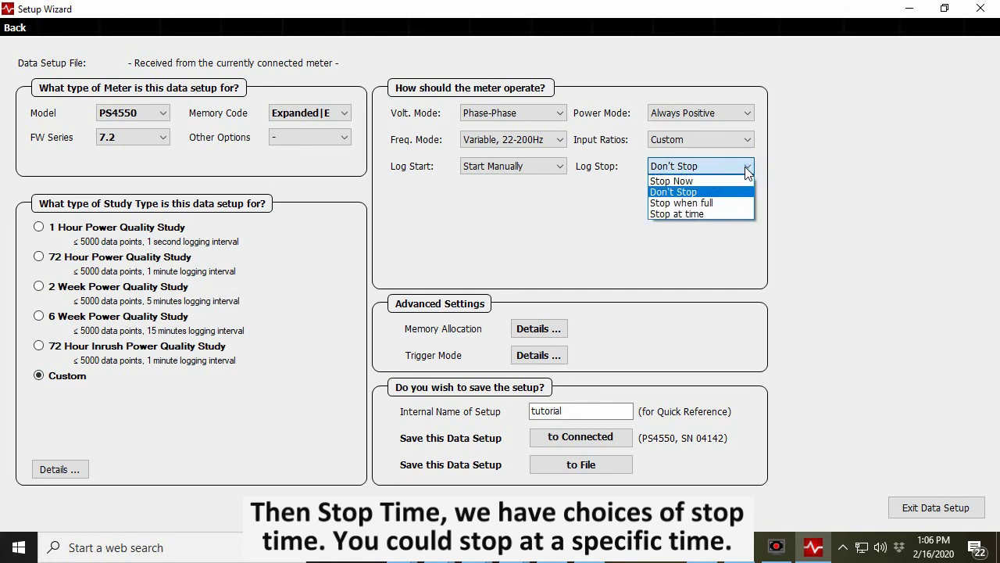
pyautogui.click(686, 213)
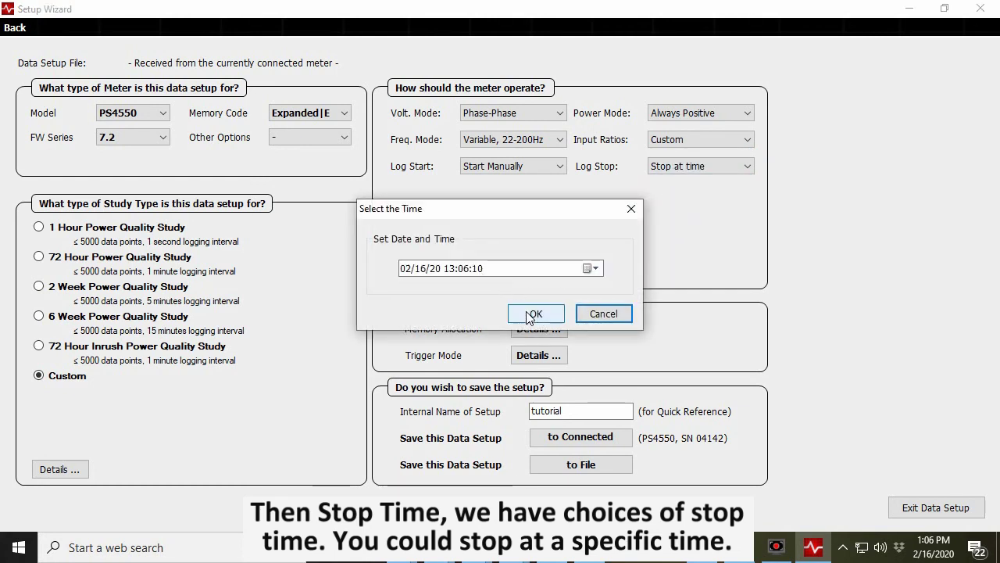
pyautogui.click(532, 313)
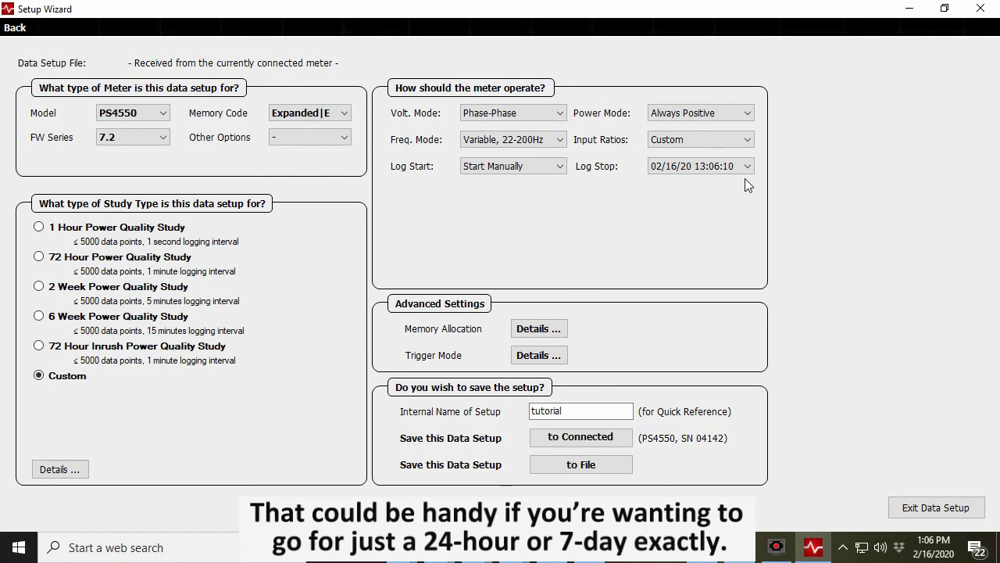
# Change the log stop mode to Stop when full and switch it to Don't Stop
pyautogui.click(749, 168)
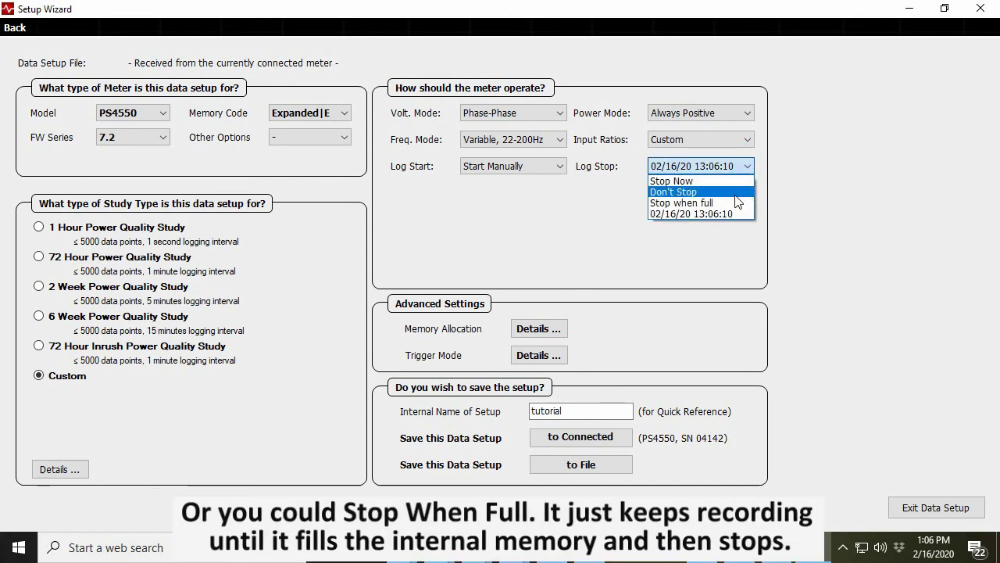
pyautogui.click(711, 203)
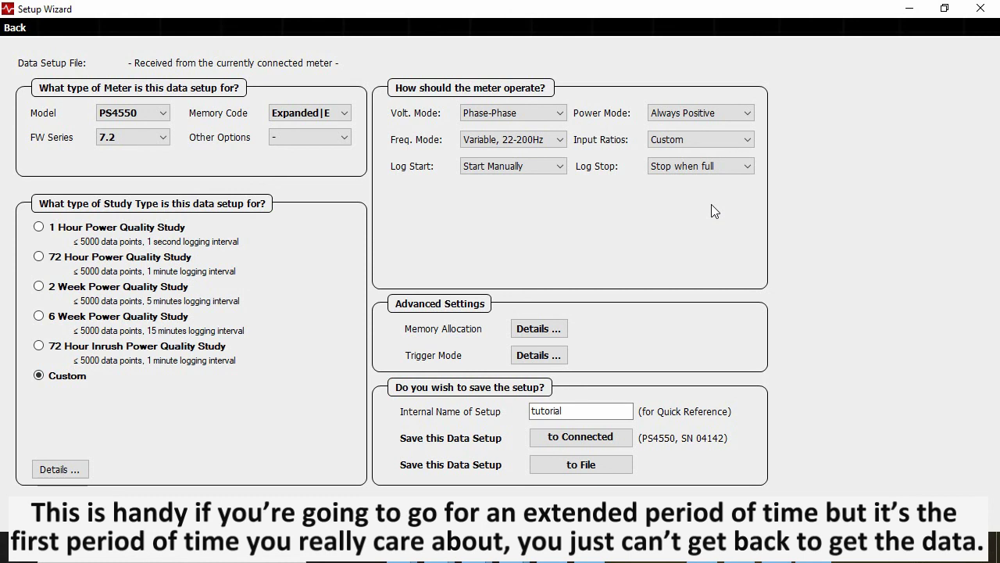
pyautogui.click(747, 167)
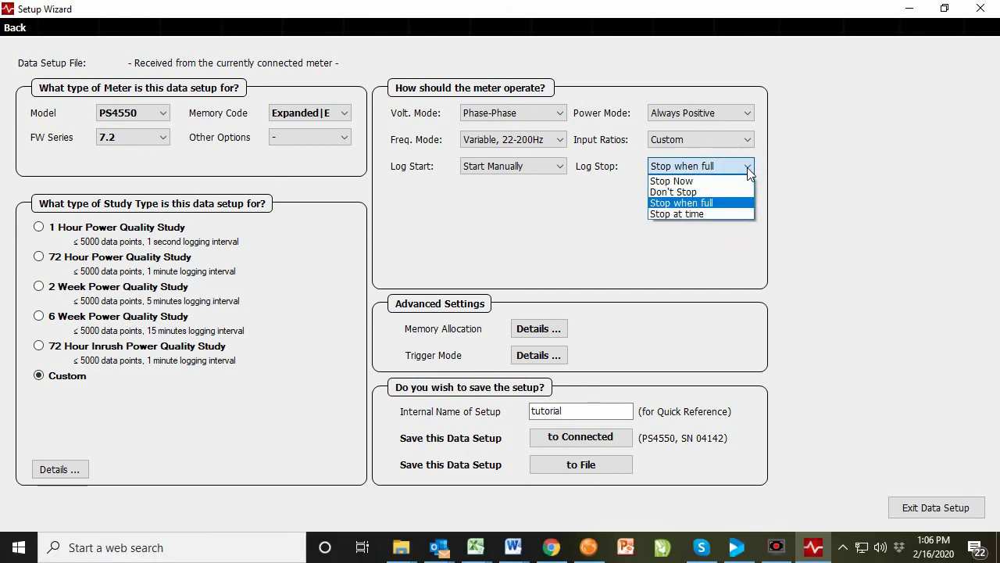
pyautogui.click(674, 191)
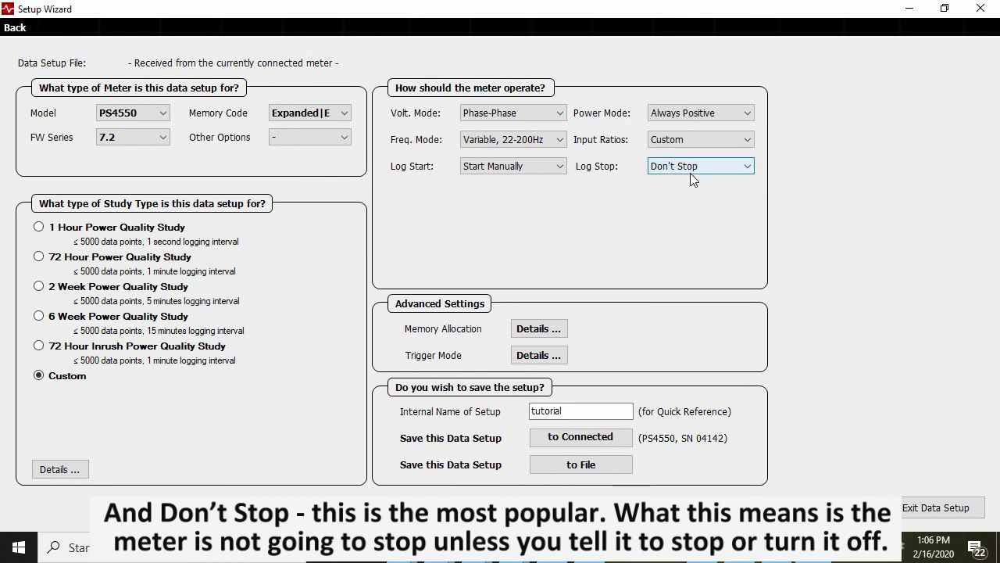